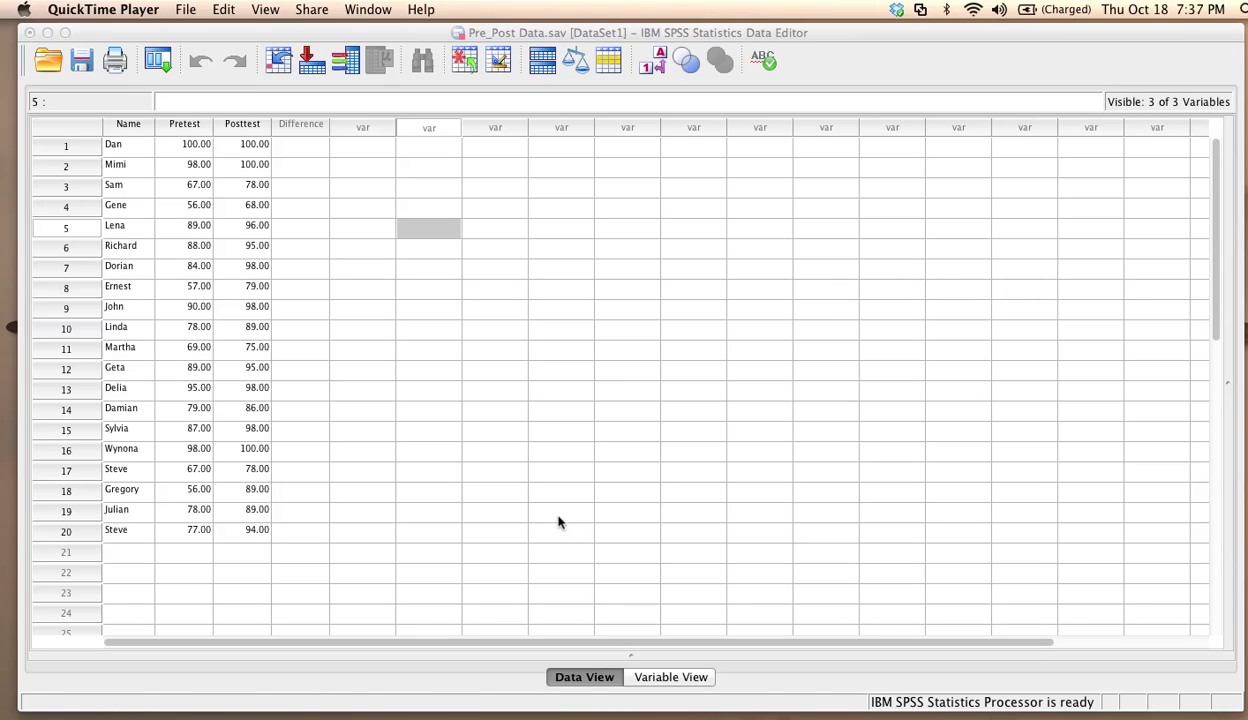
# Start a One-Sample T Test on the pre/post data with Posttest as the test variable
pyautogui.click(427, 37)
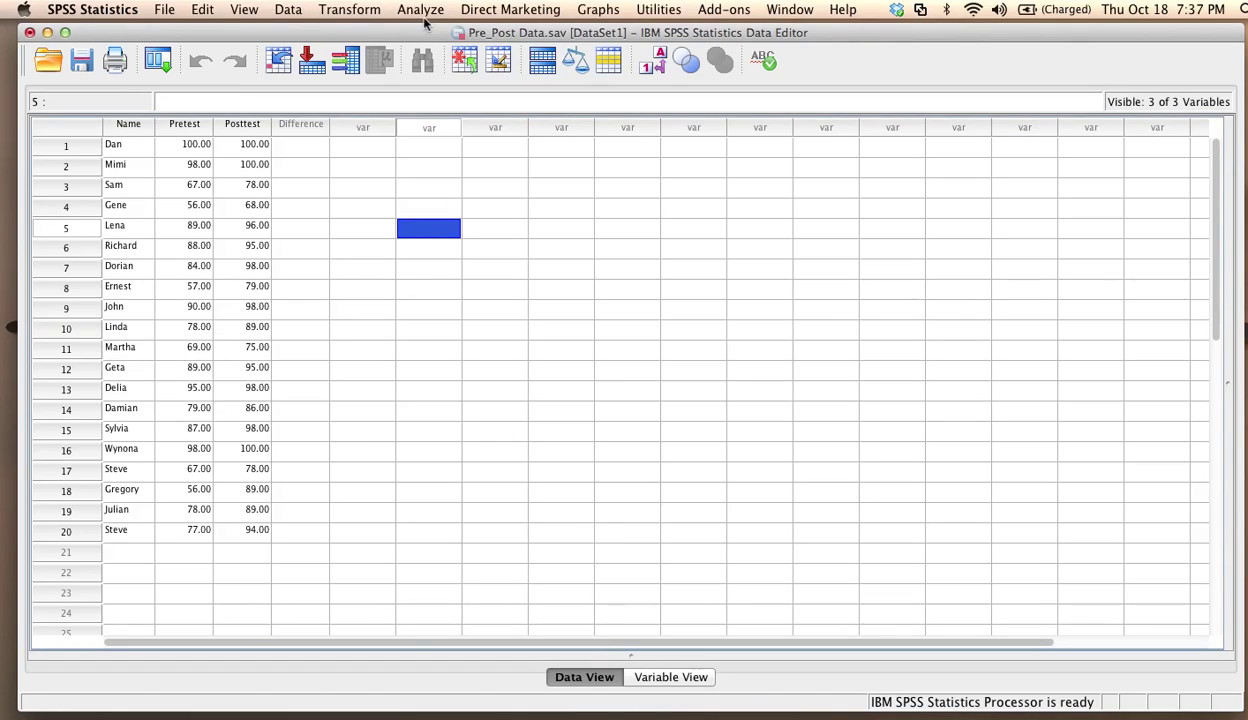
pyautogui.click(421, 10)
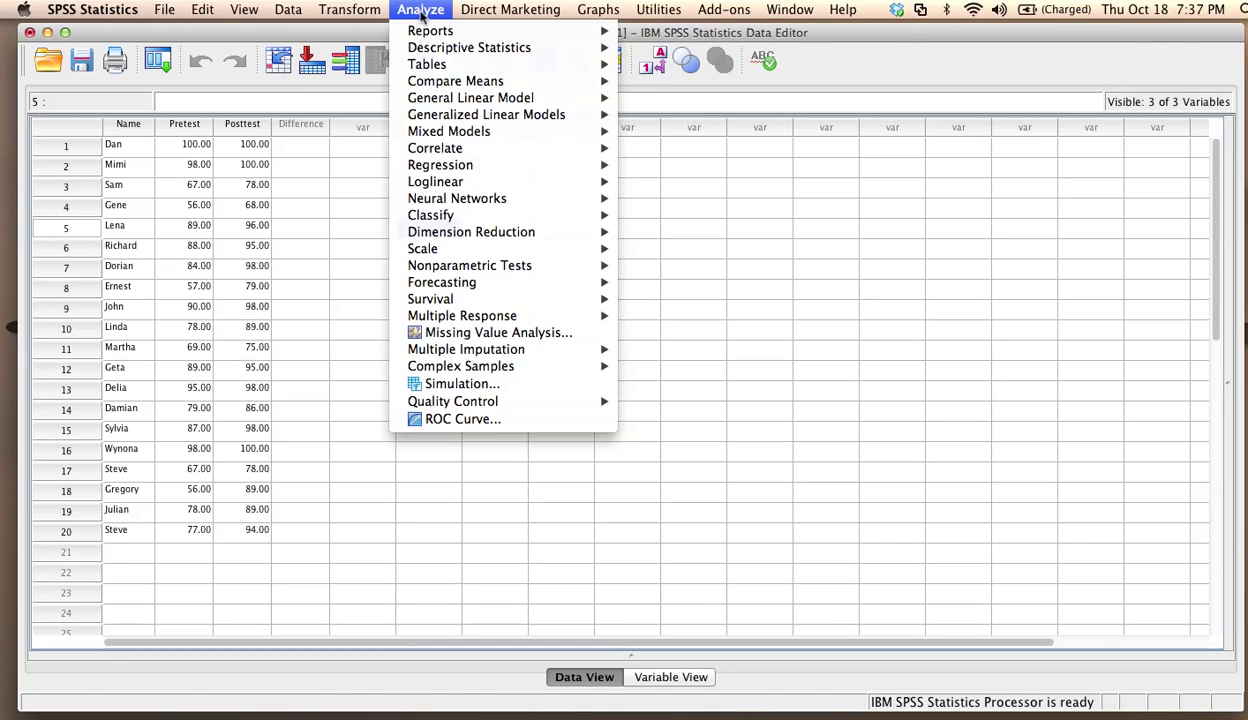
pyautogui.moveTo(438, 85)
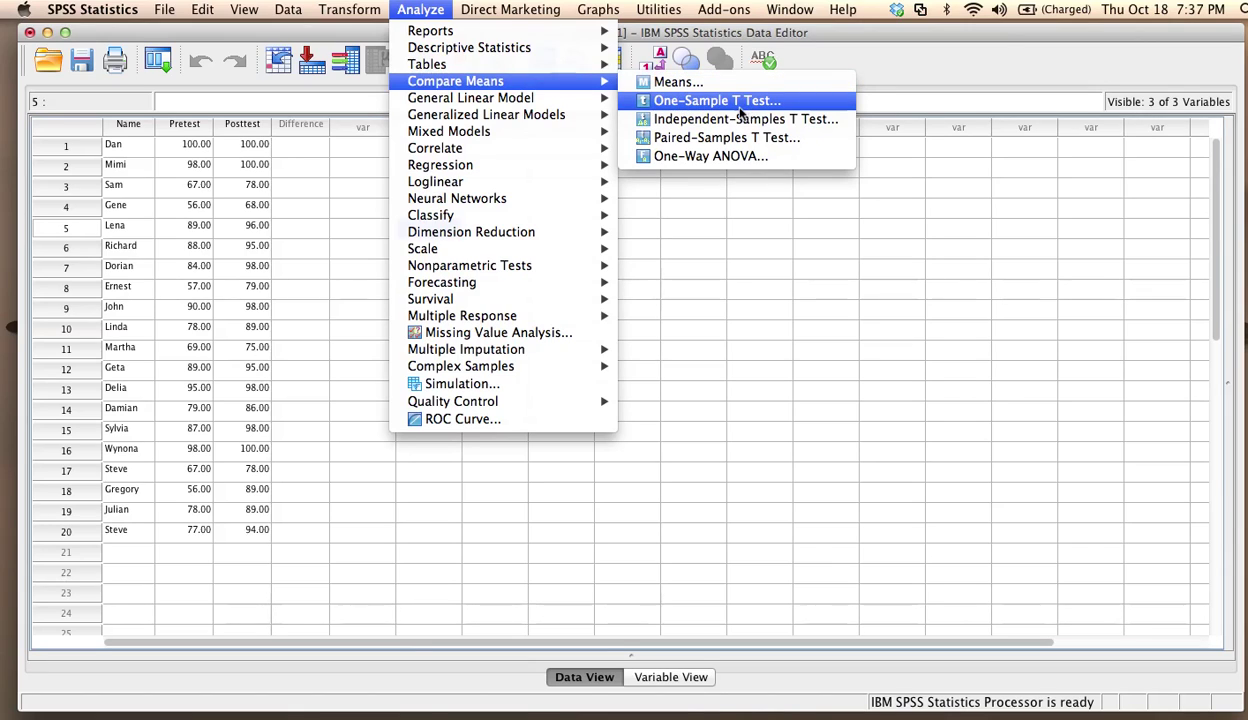
pyautogui.click(722, 103)
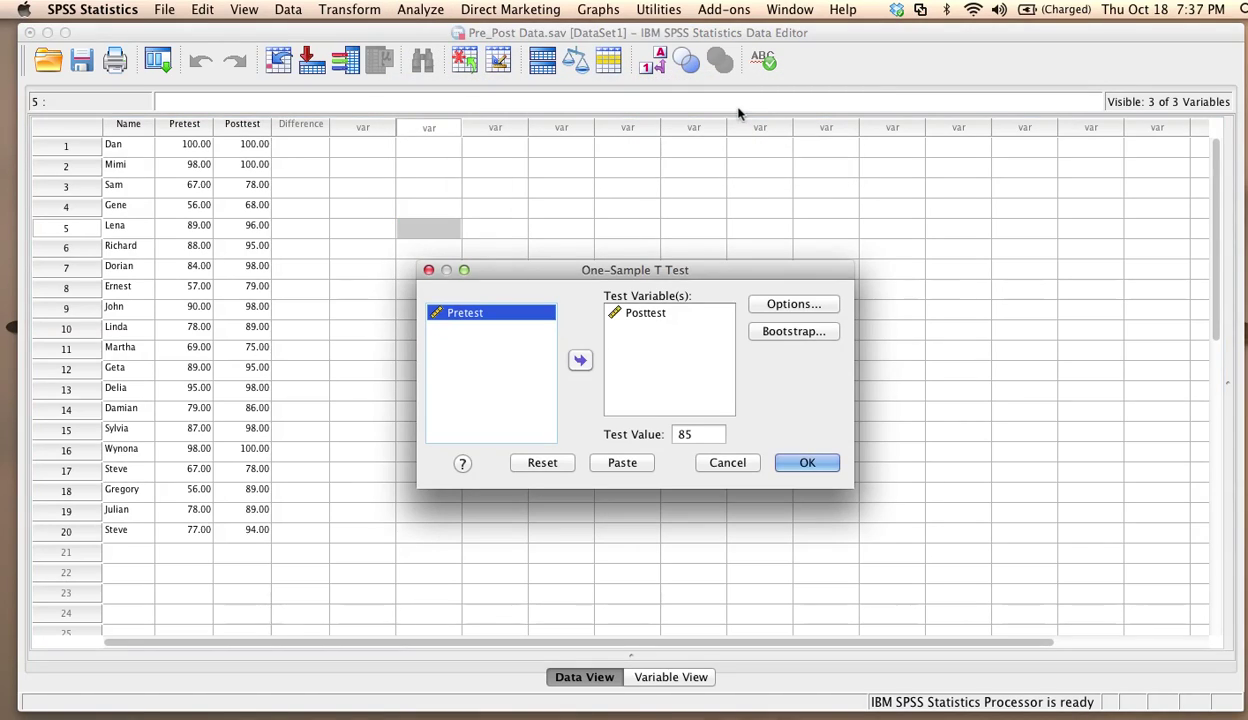
pyautogui.click(641, 314)
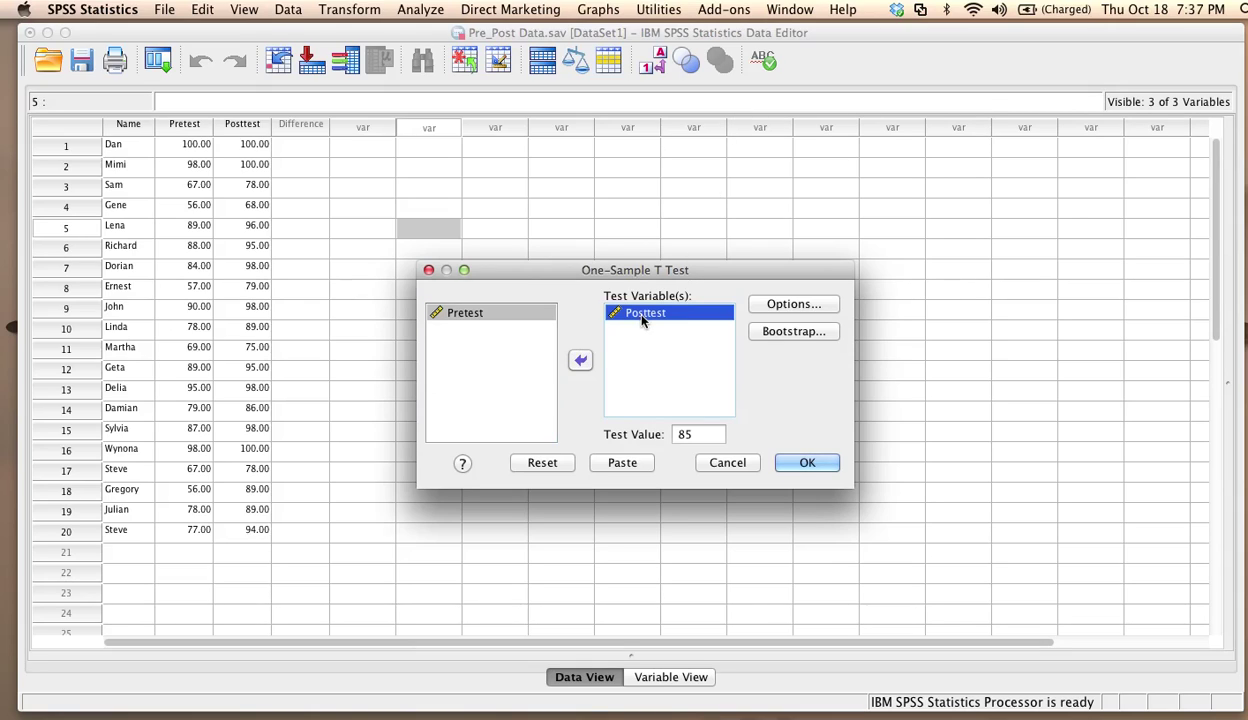
pyautogui.click(579, 361)
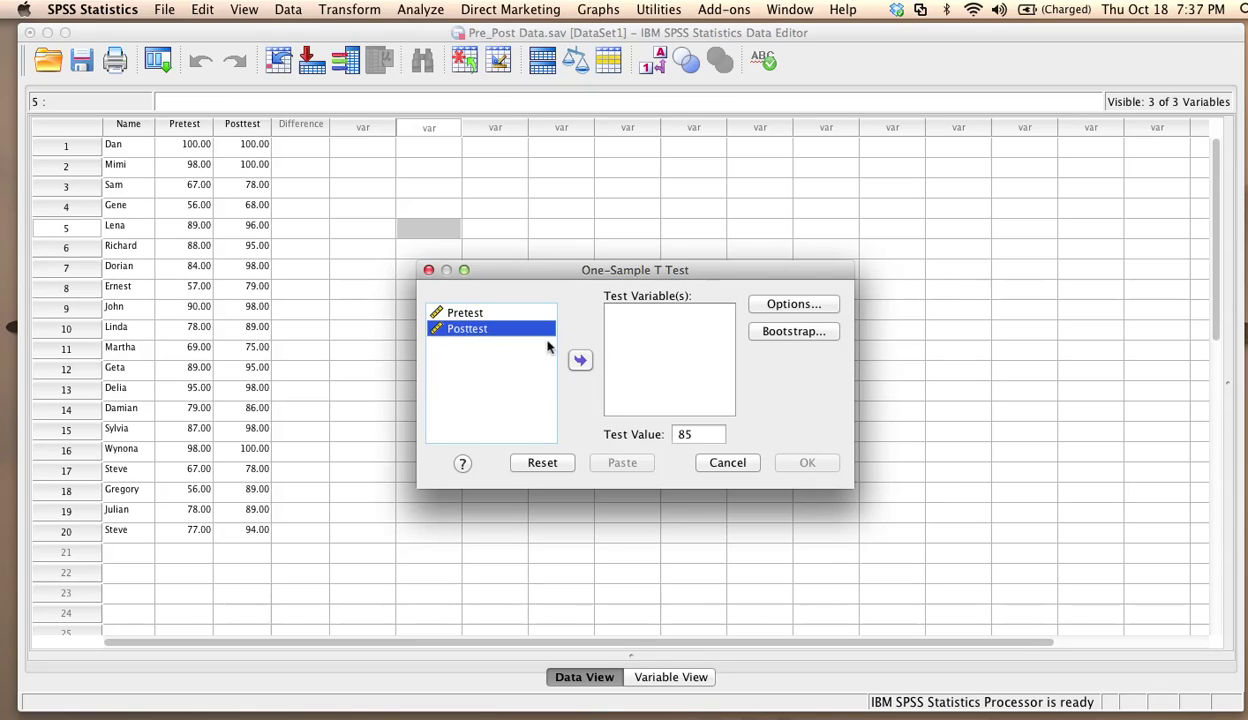
pyautogui.click(581, 362)
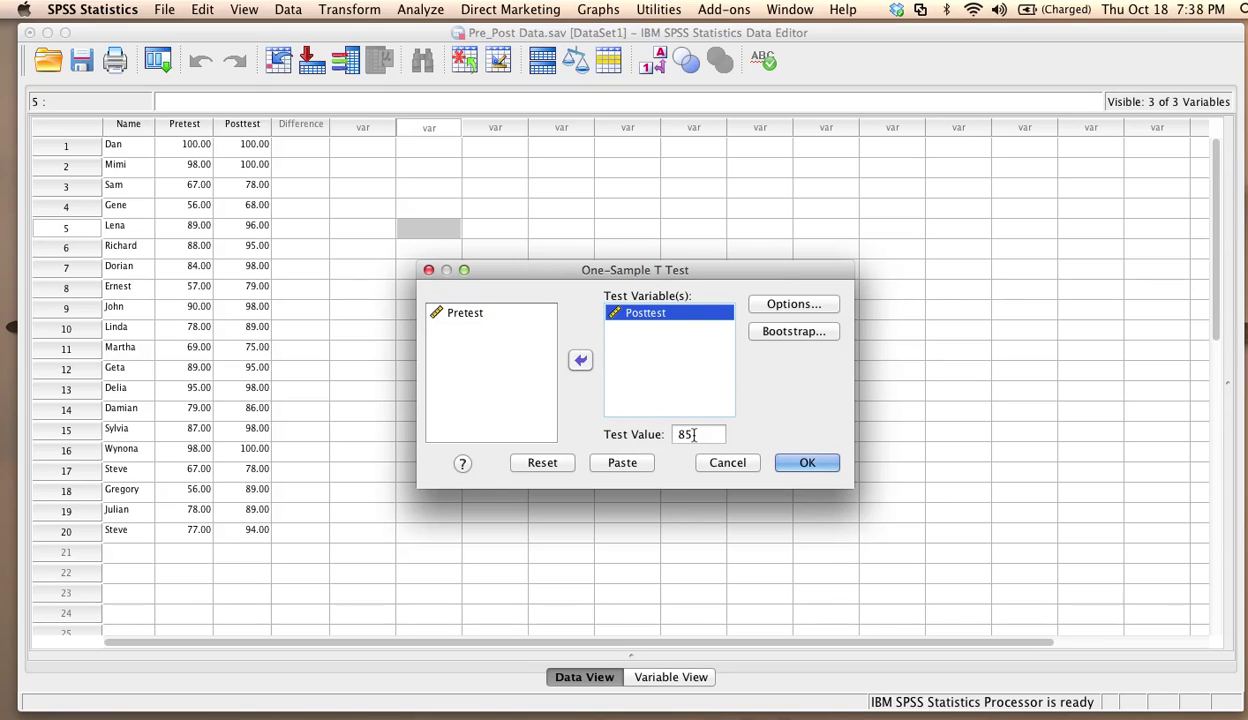
# Set the test value to 85 and run the one-sample t test
pyautogui.doubleClick(680, 432)
pyautogui.press('BackSpace')
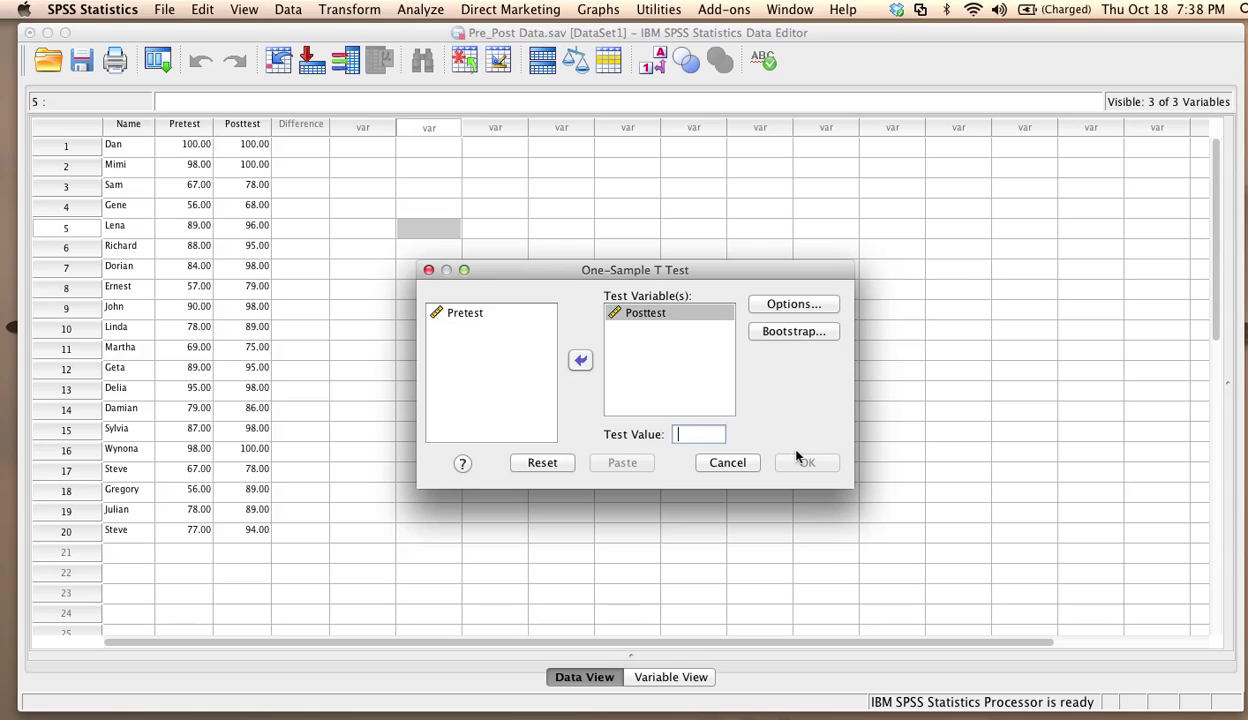
pyautogui.write('85')
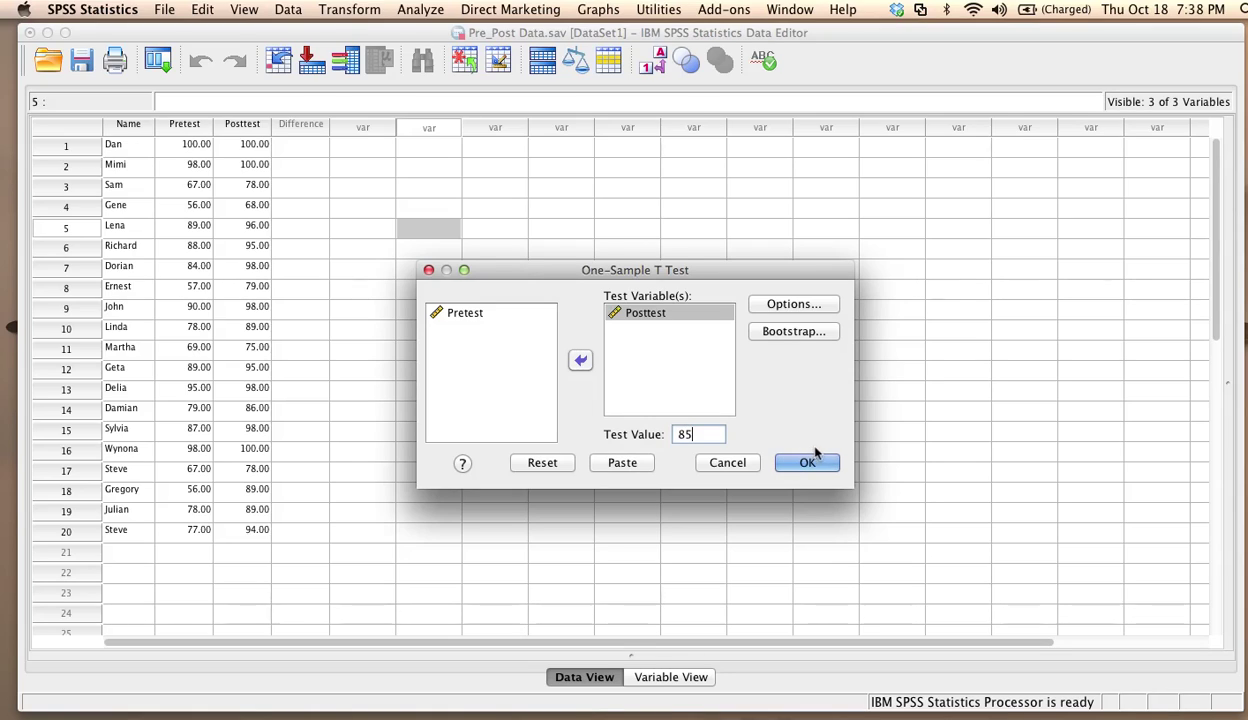
pyautogui.click(816, 468)
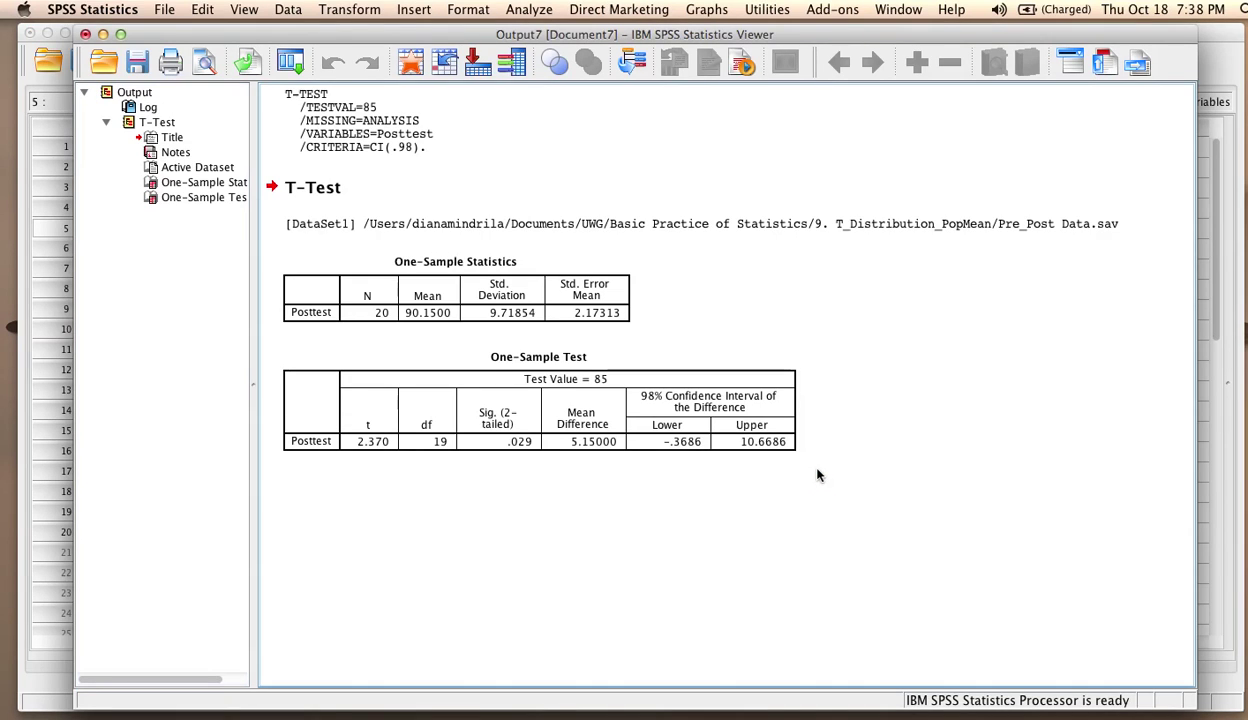
# Examine the Posttest sample size and mean in the One-Sample Statistics table and the t statistic in the One-Sample Test table
pyautogui.click(282, 357)
pyautogui.click(339, 320)
pyautogui.click(648, 321)
pyautogui.click(372, 320)
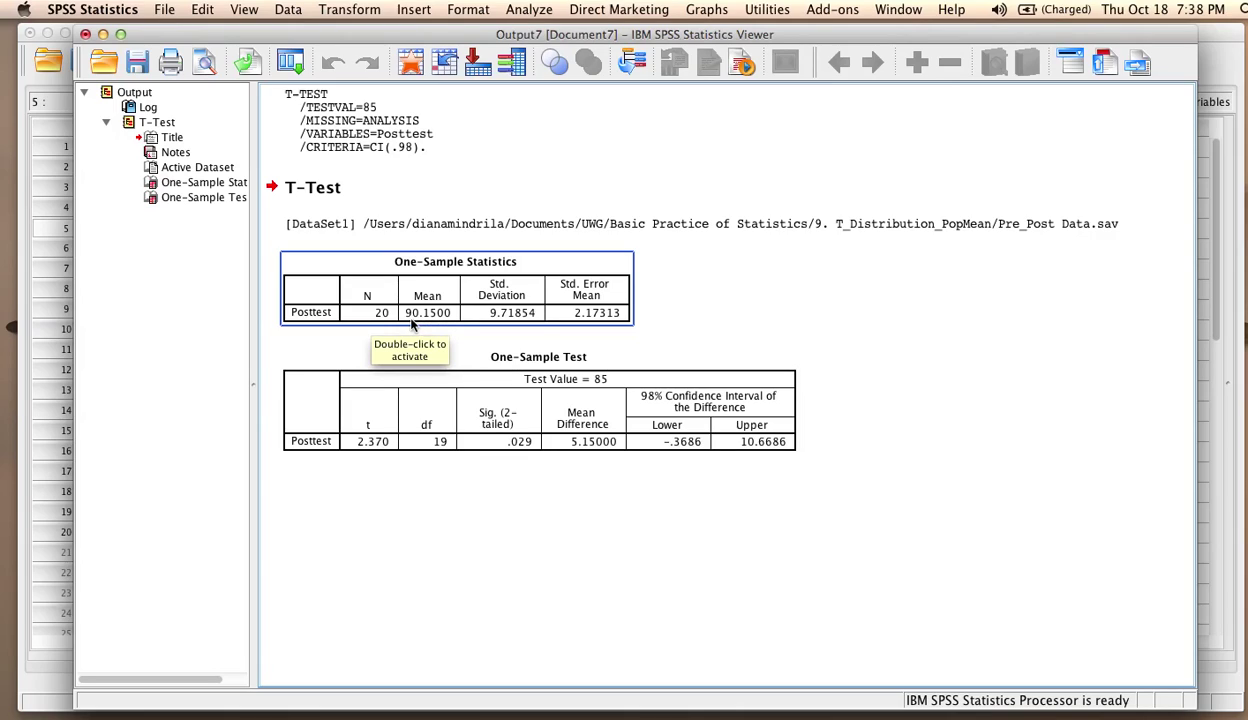
pyautogui.click(668, 328)
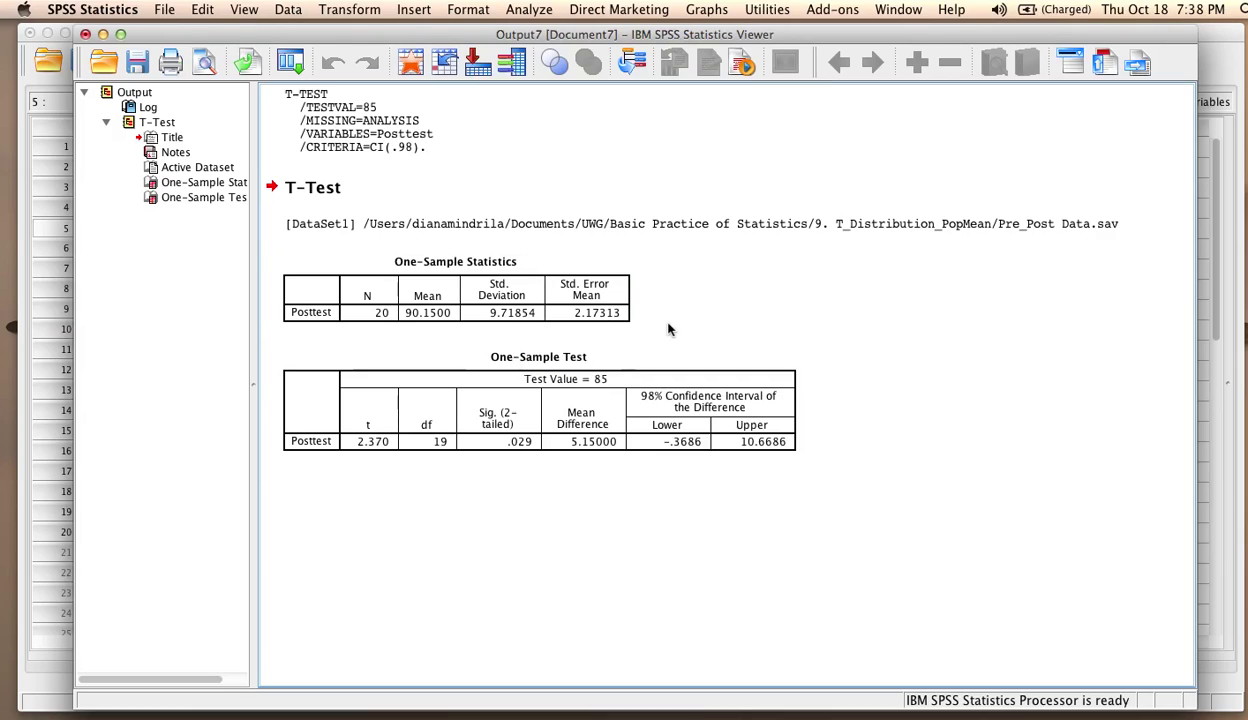
pyautogui.click(490, 352)
pyautogui.click(458, 479)
pyautogui.click(524, 402)
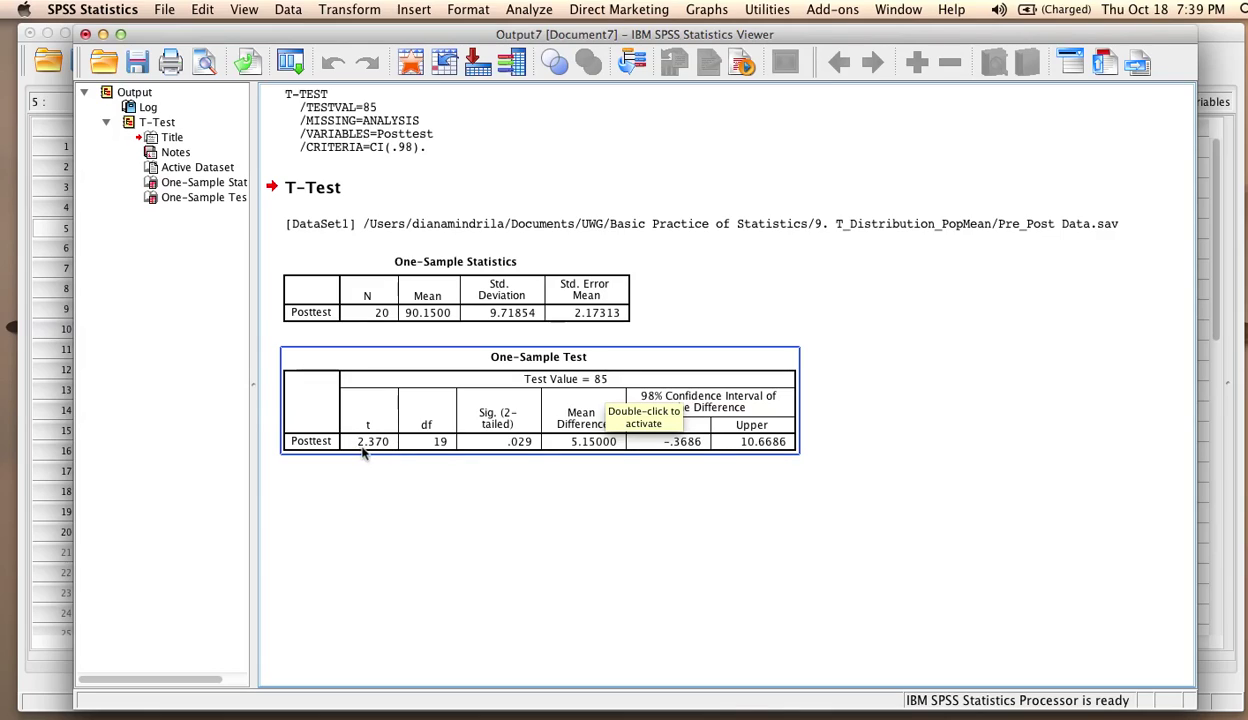
pyautogui.click(435, 320)
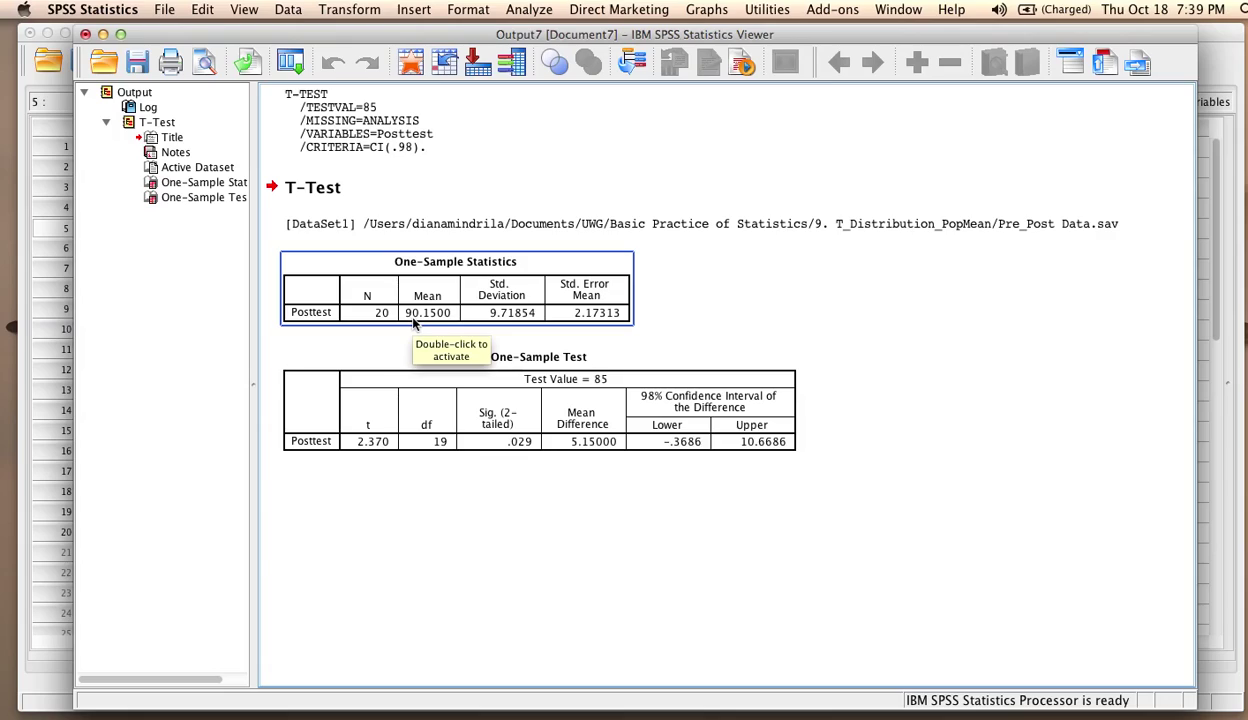
# Examine the two-tailed significance value for Posttest in the One-Sample Test table
pyautogui.click(602, 385)
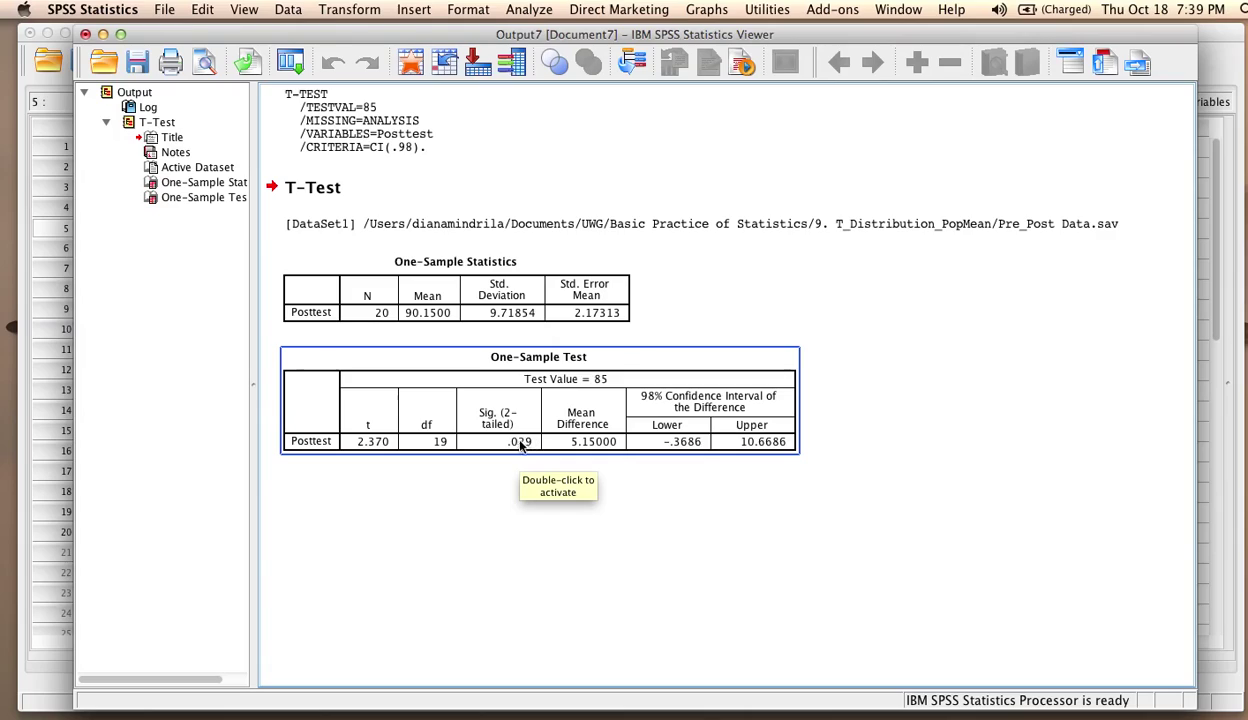
pyautogui.click(501, 465)
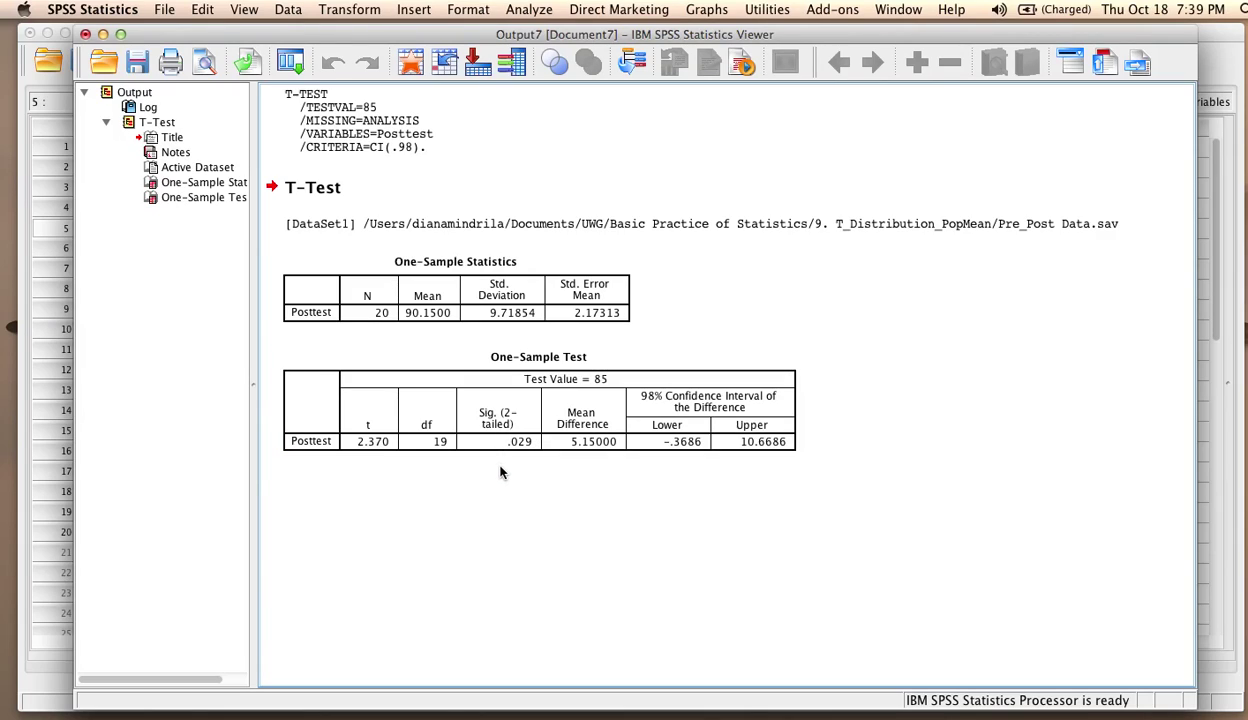
pyautogui.click(536, 372)
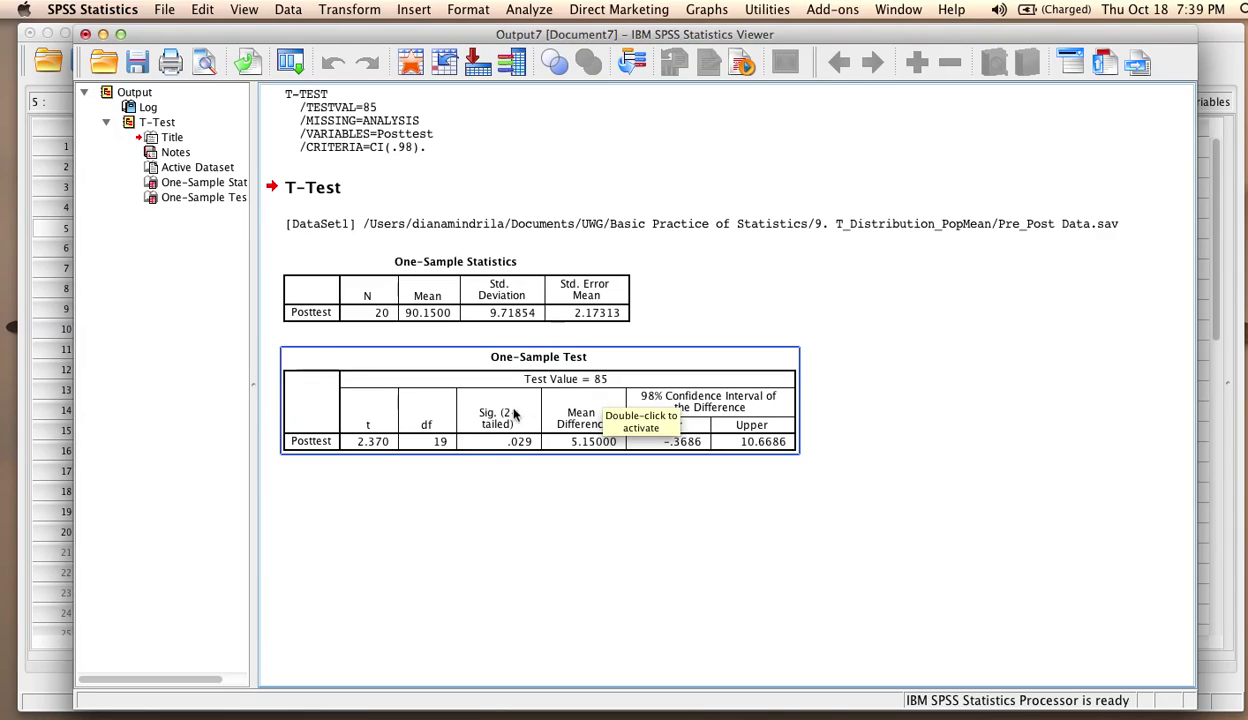
pyautogui.click(488, 462)
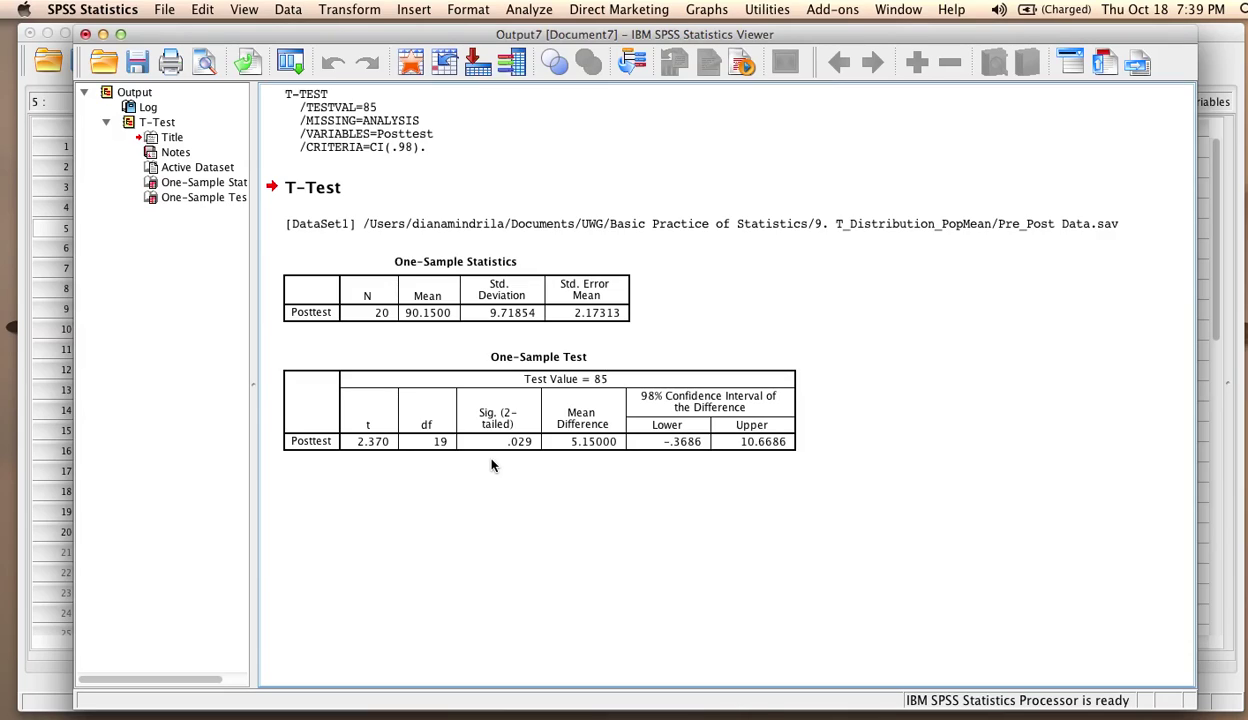
pyautogui.click(455, 358)
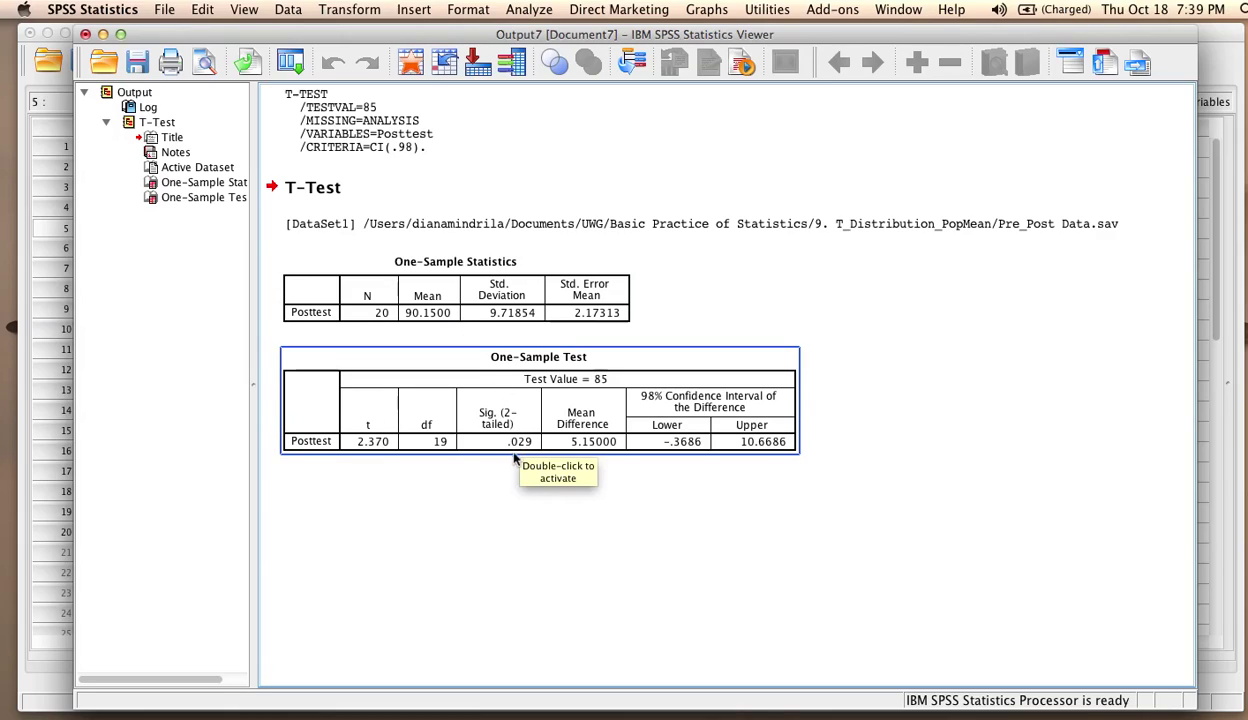
pyautogui.click(513, 461)
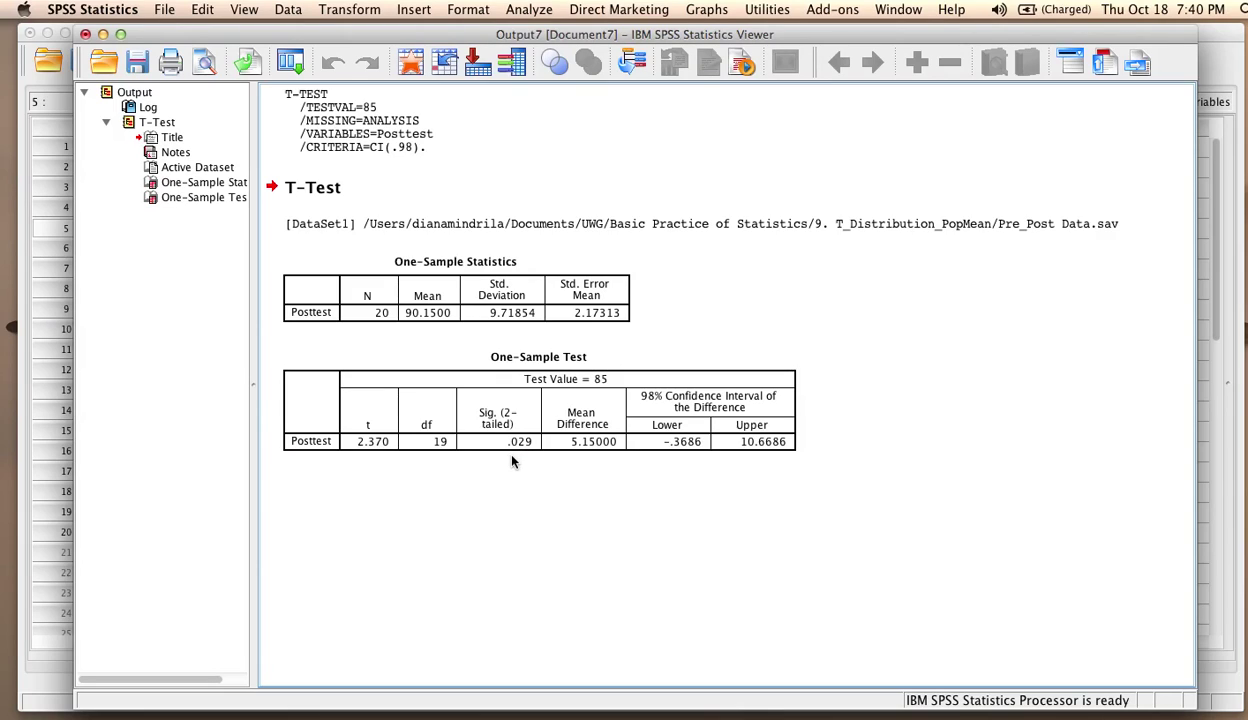
pyautogui.click(510, 441)
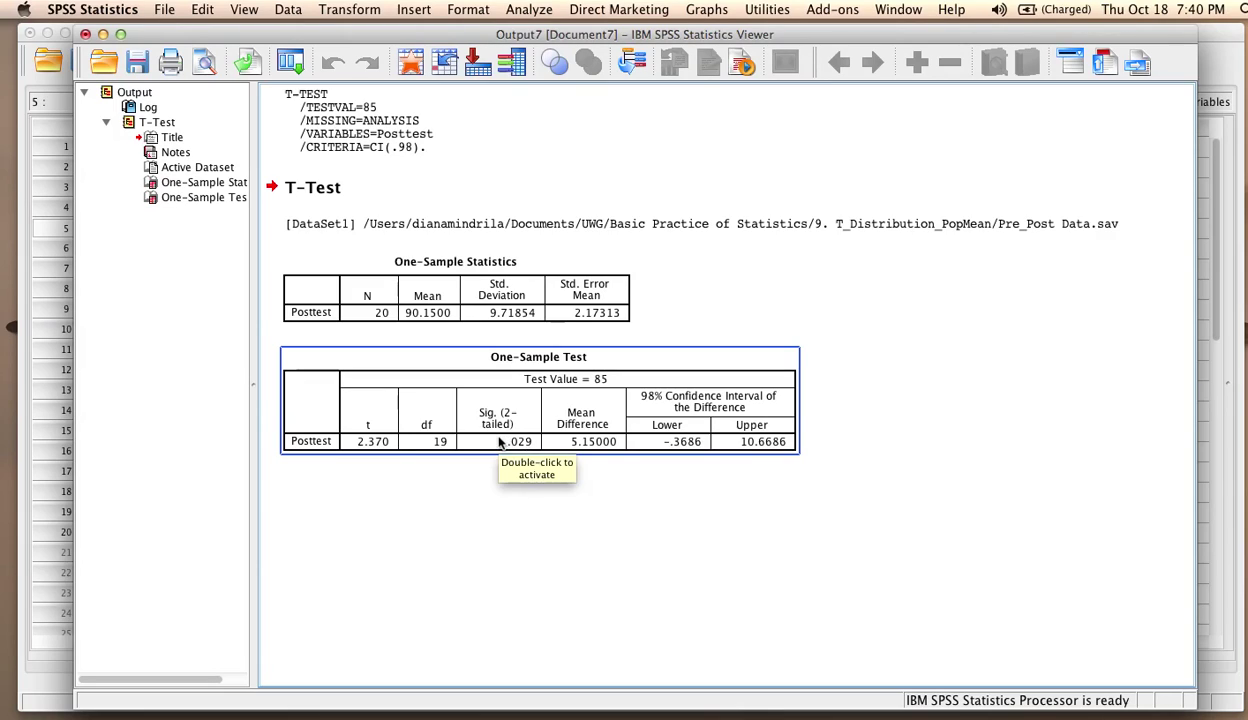
pyautogui.click(488, 466)
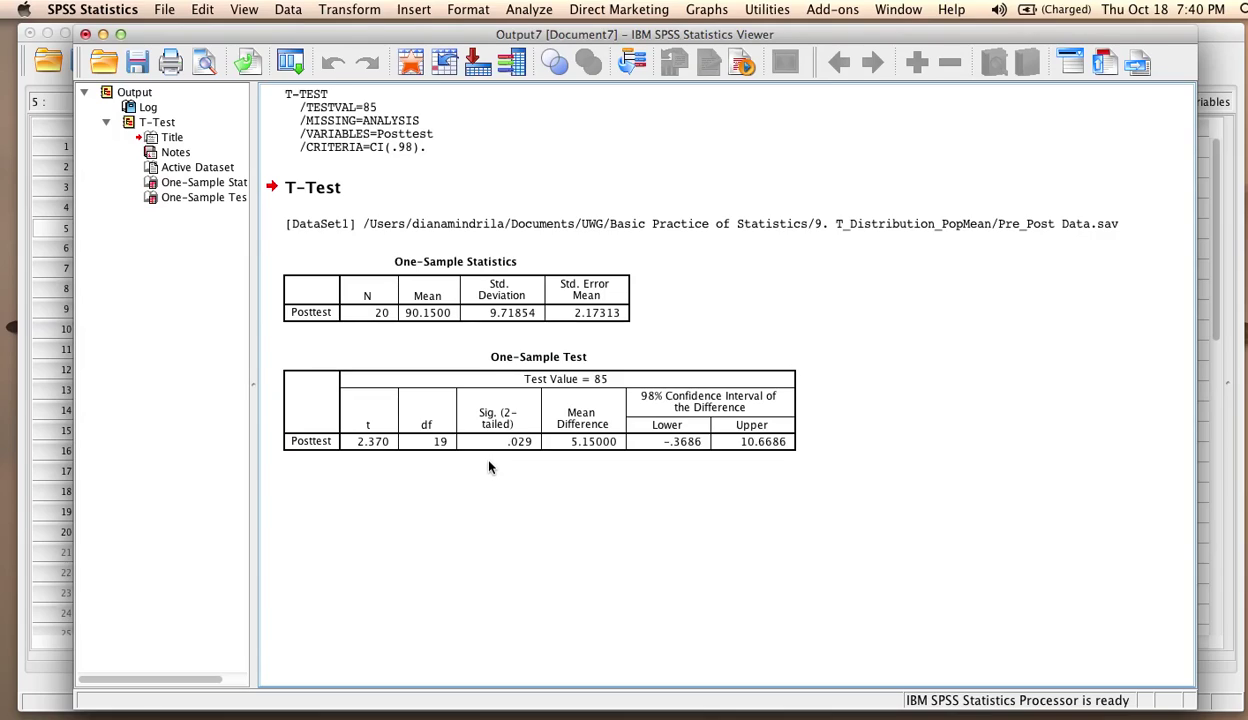
pyautogui.click(515, 445)
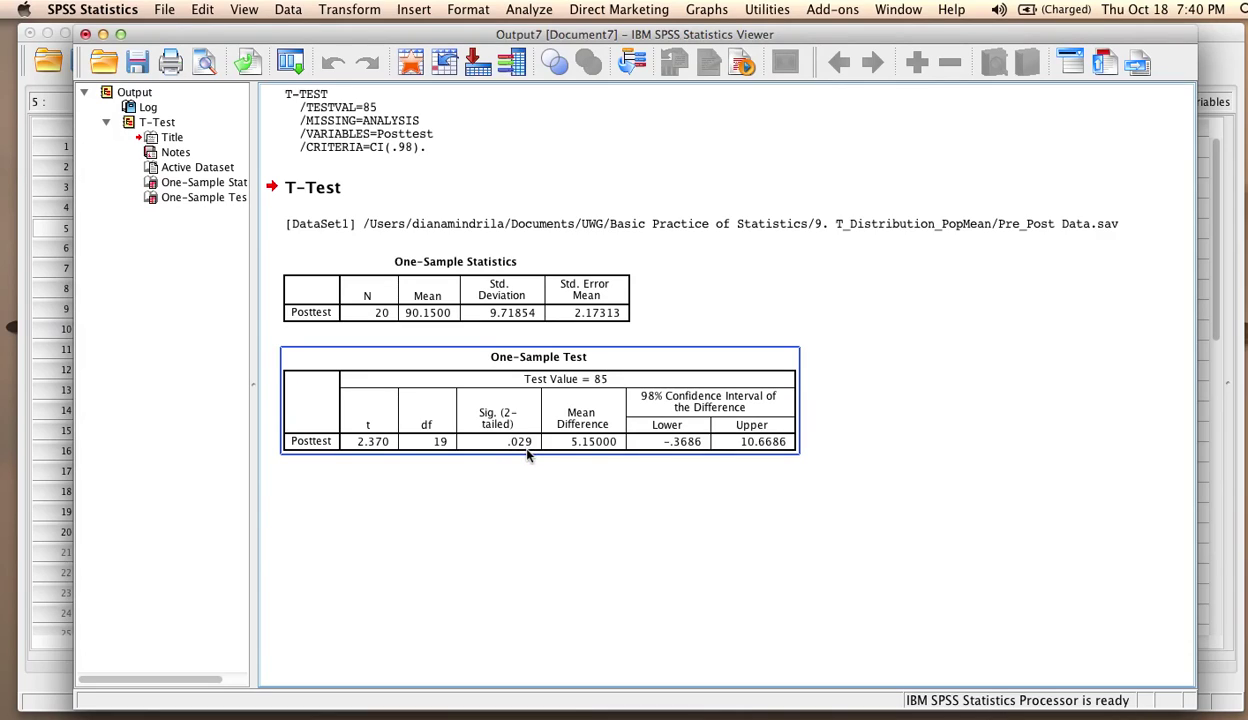
pyautogui.click(527, 463)
pyautogui.click(532, 450)
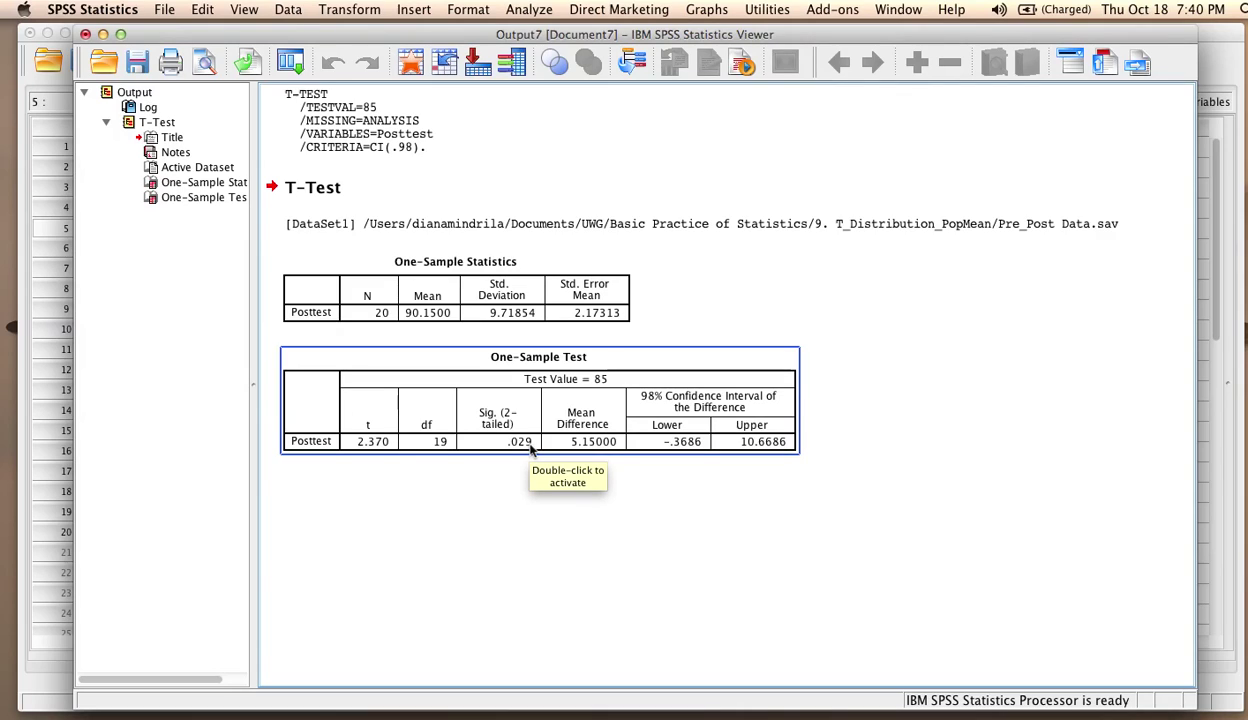
pyautogui.click(785, 598)
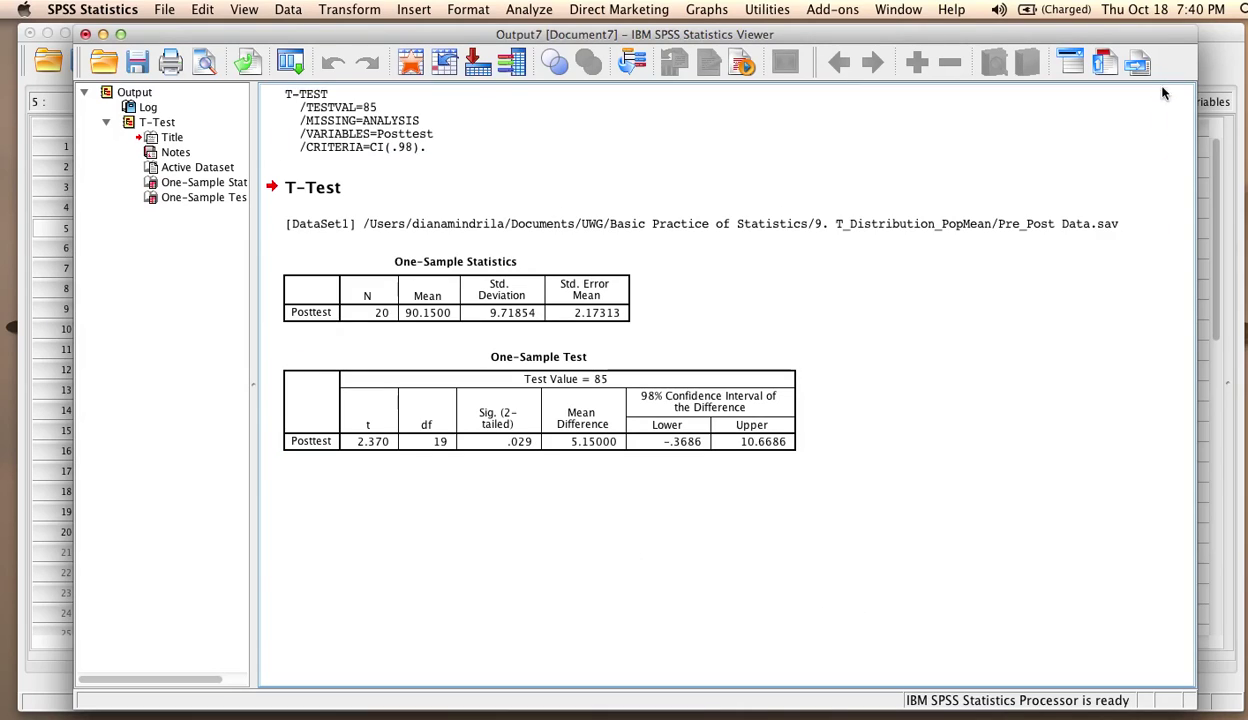